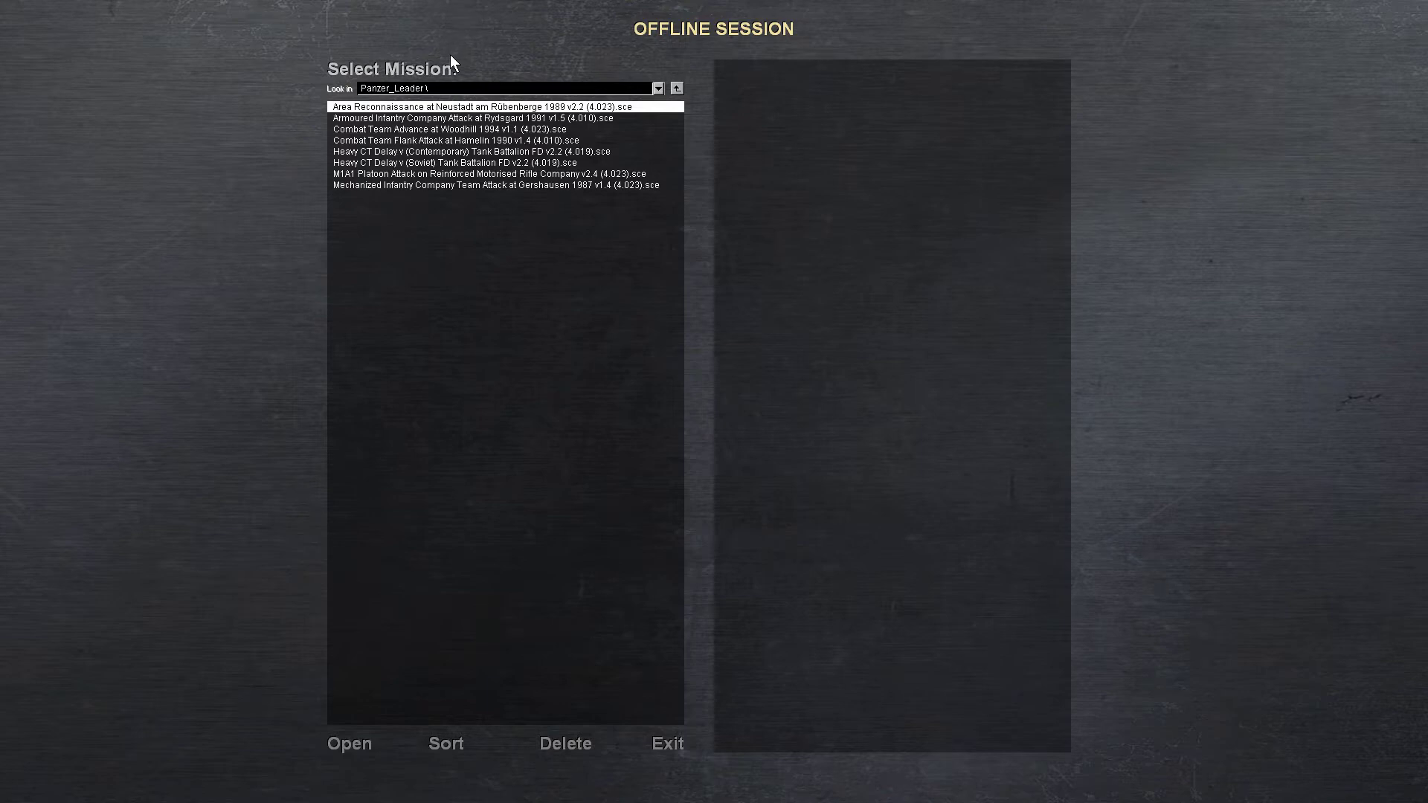
- Load 'Combat Team Advance at Woodhill 1994' and dismiss the 'Could not find the map' error
click(411, 129)
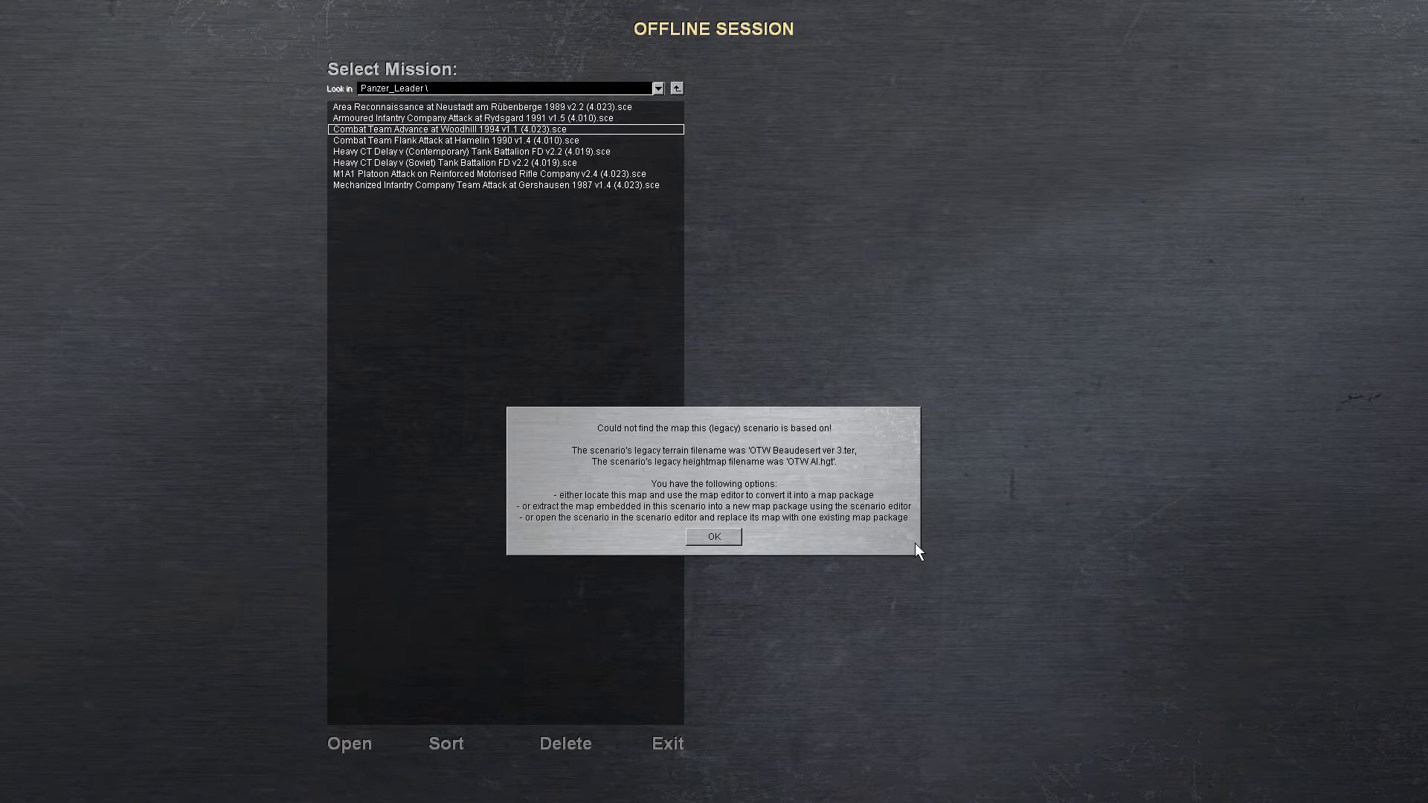
key(Return)
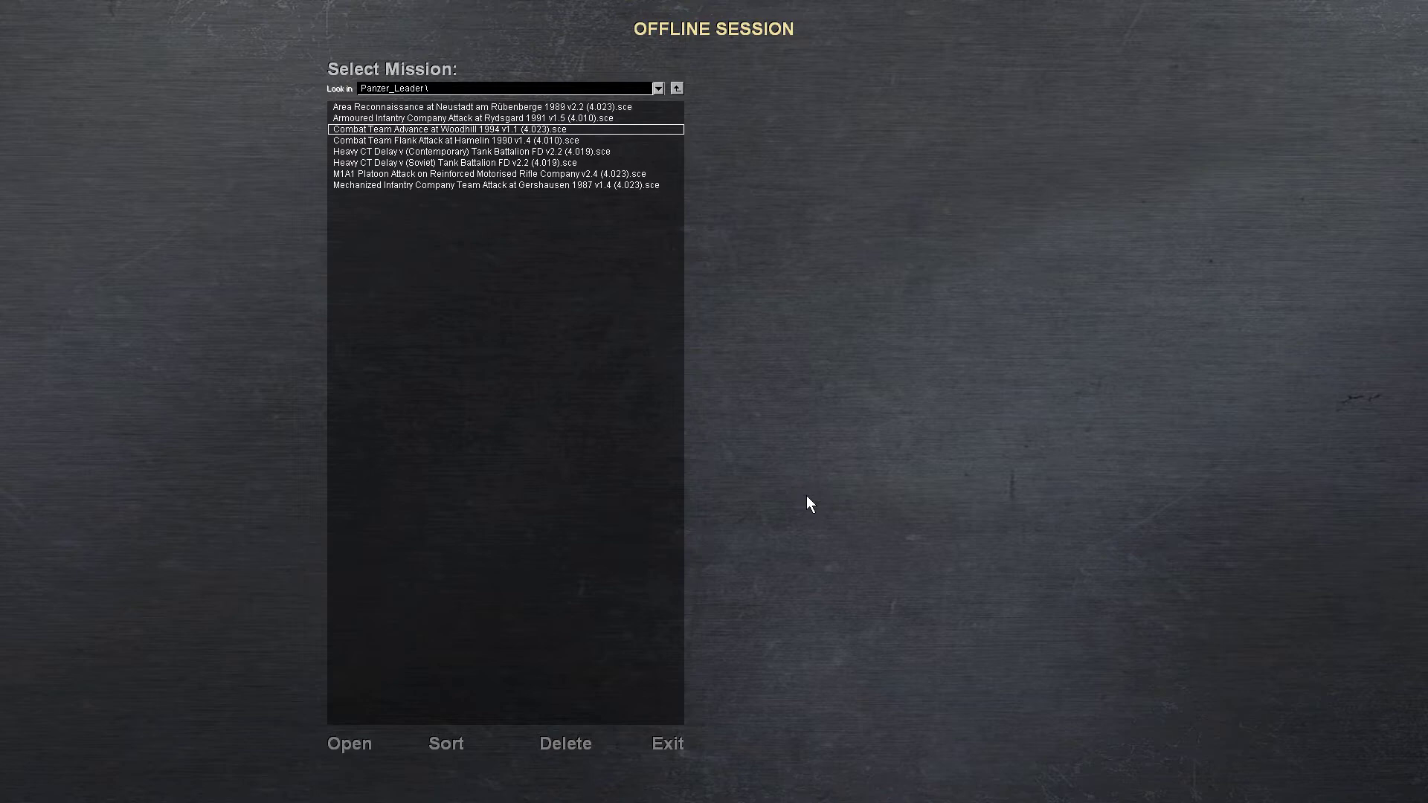
- Check the Legacy Maps Installer section on the eSim Downloads page in Opera, then bring up the maps folder in File Explorer
key(alt+Tab)
key(alt+Tab)
key(alt+Tab)
key(alt+Tab)
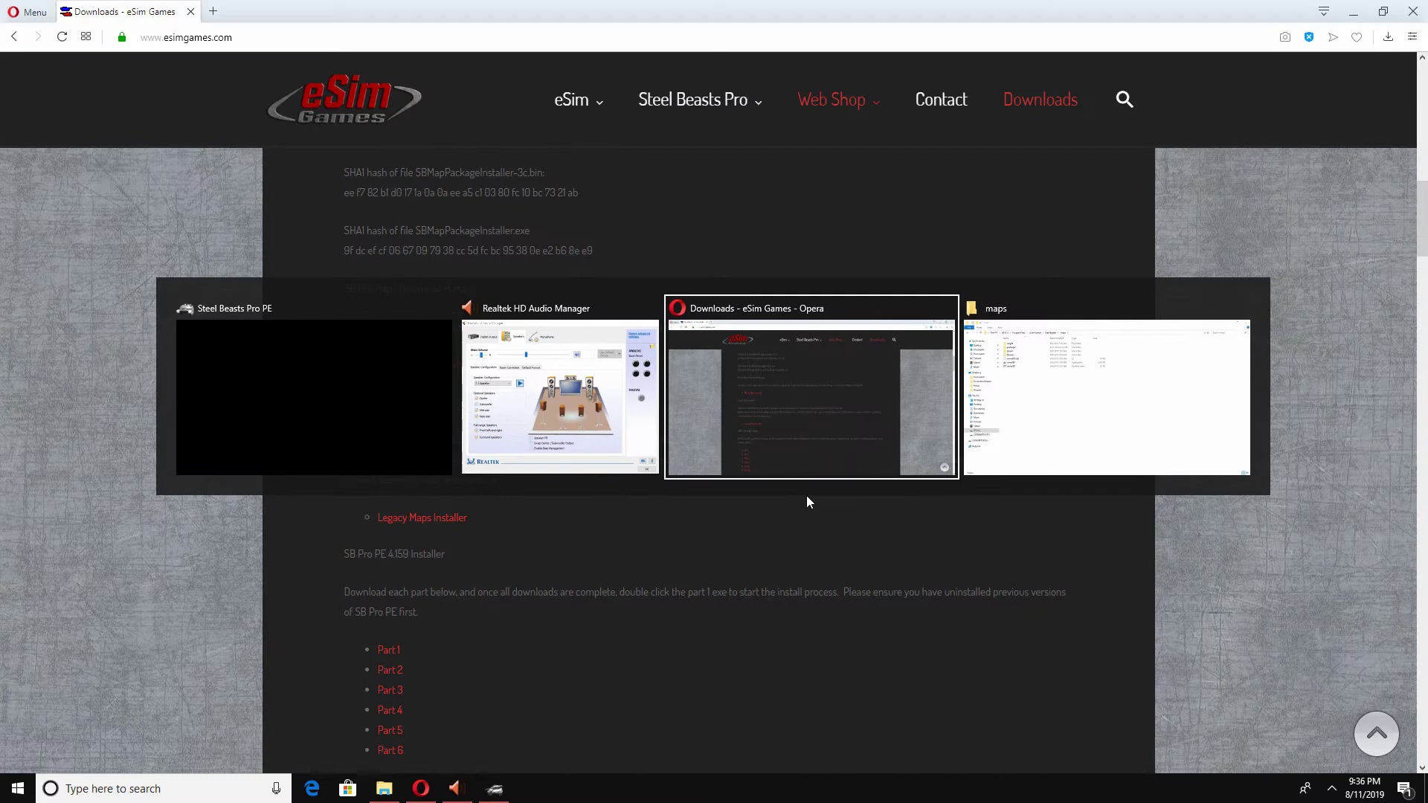
key(alt+Tab)
key(alt+Tab)
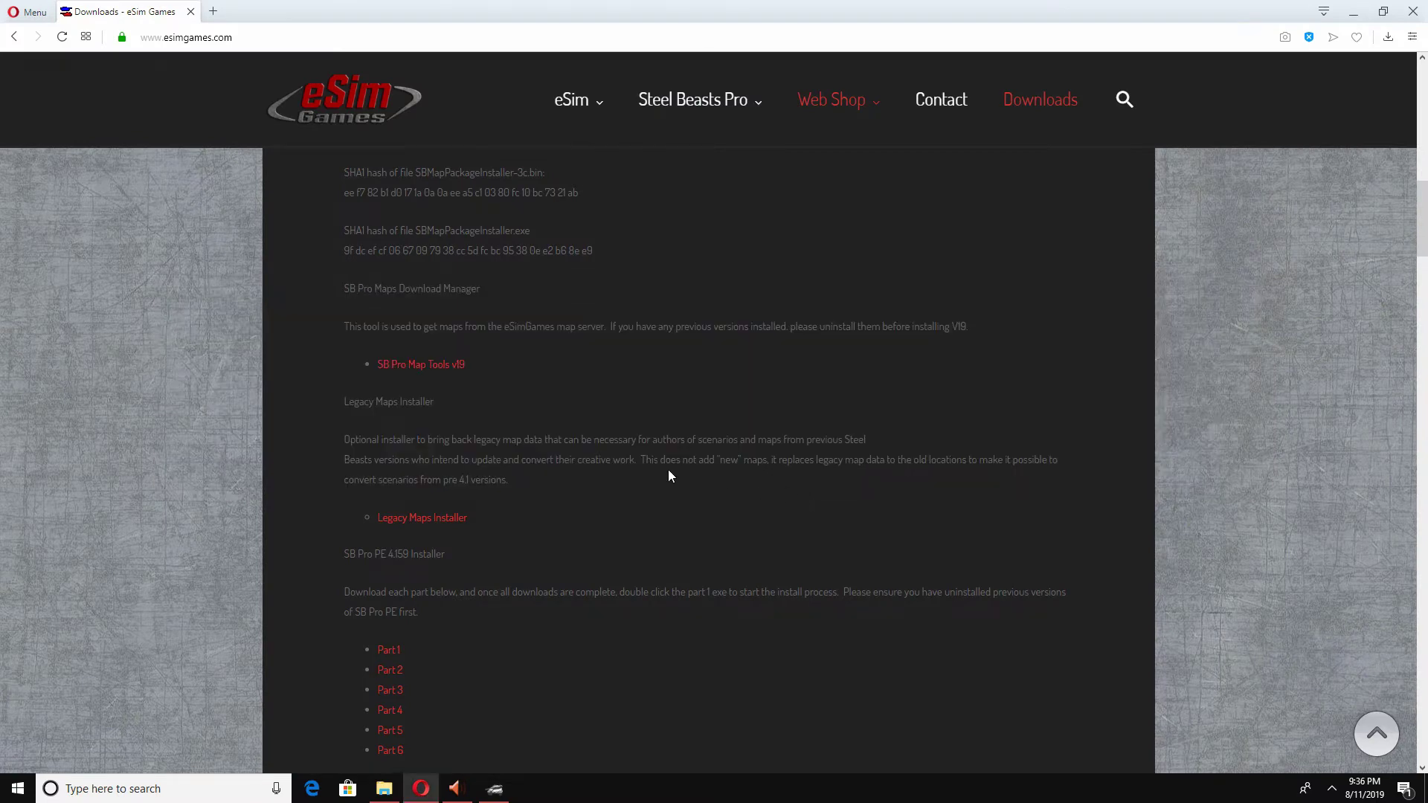
click(255, 34)
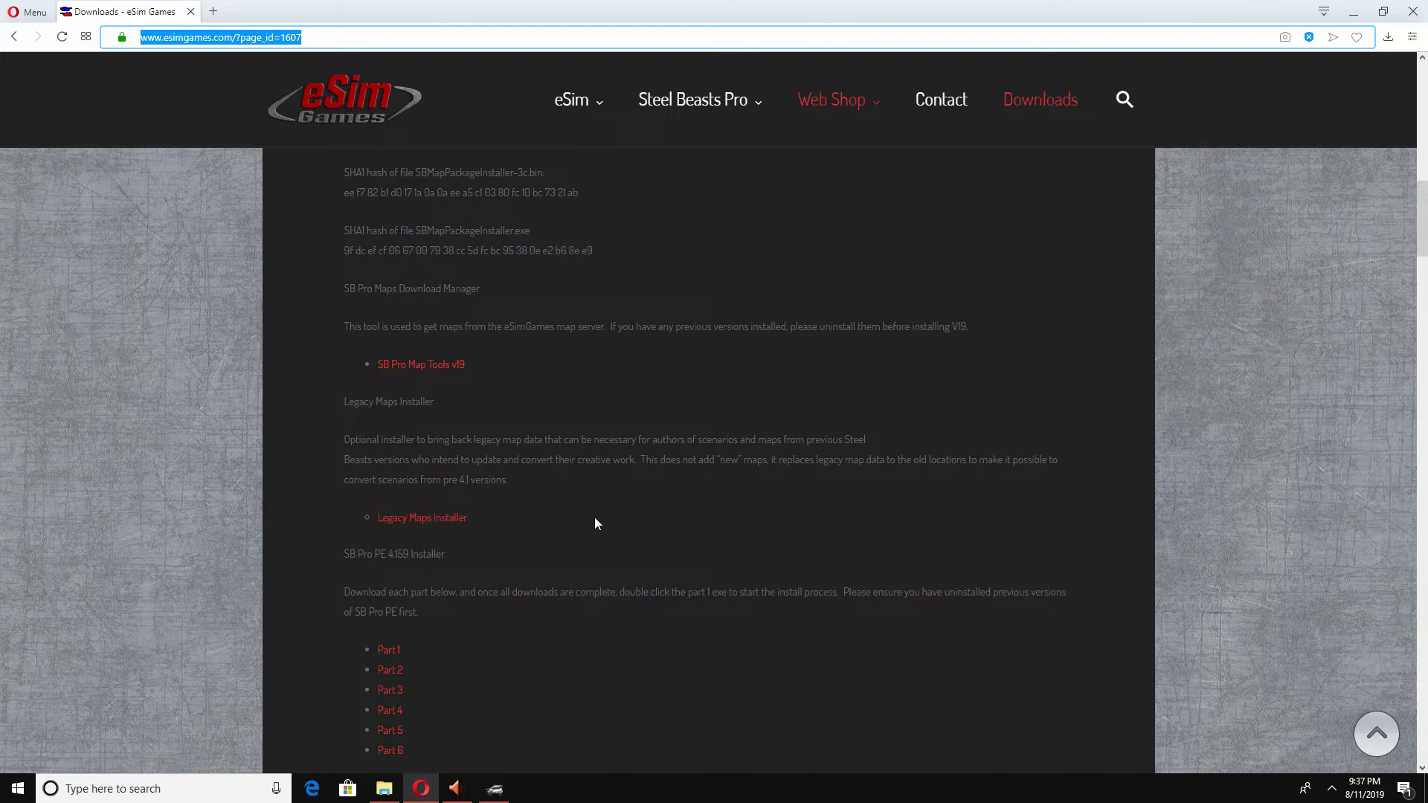
click(384, 788)
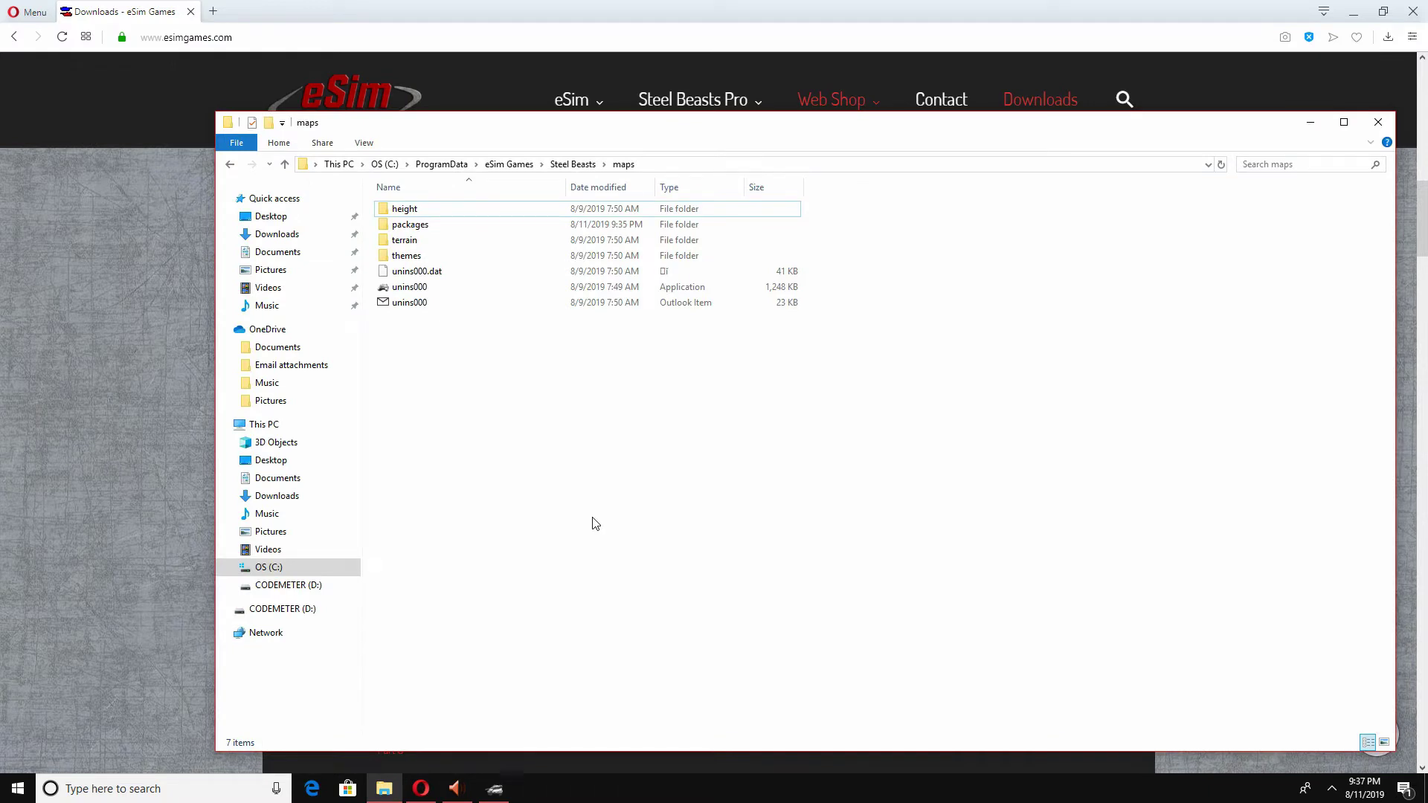
- Confirm OTW Beaudesert ver 3.ter is present in the maps\terrain folder
click(670, 164)
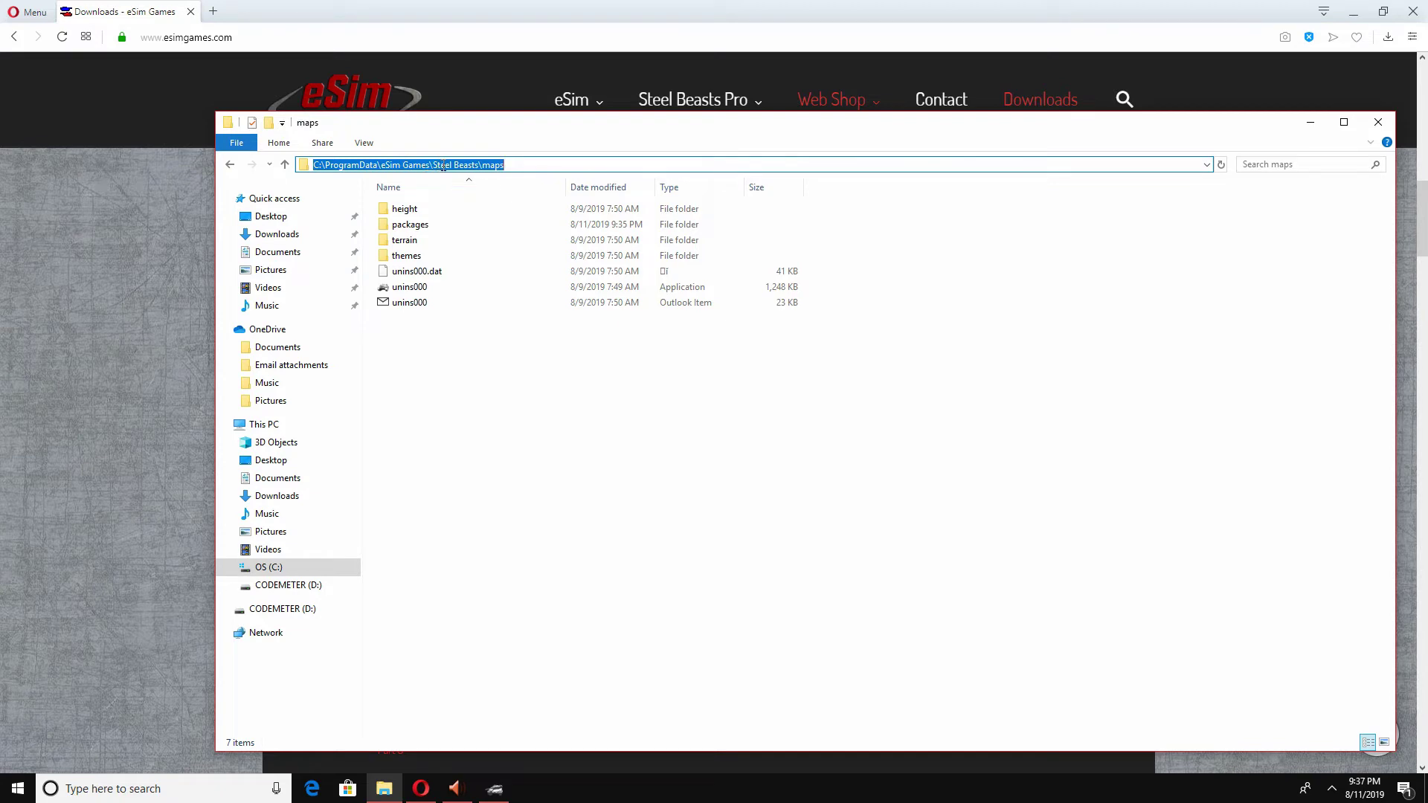
click(545, 414)
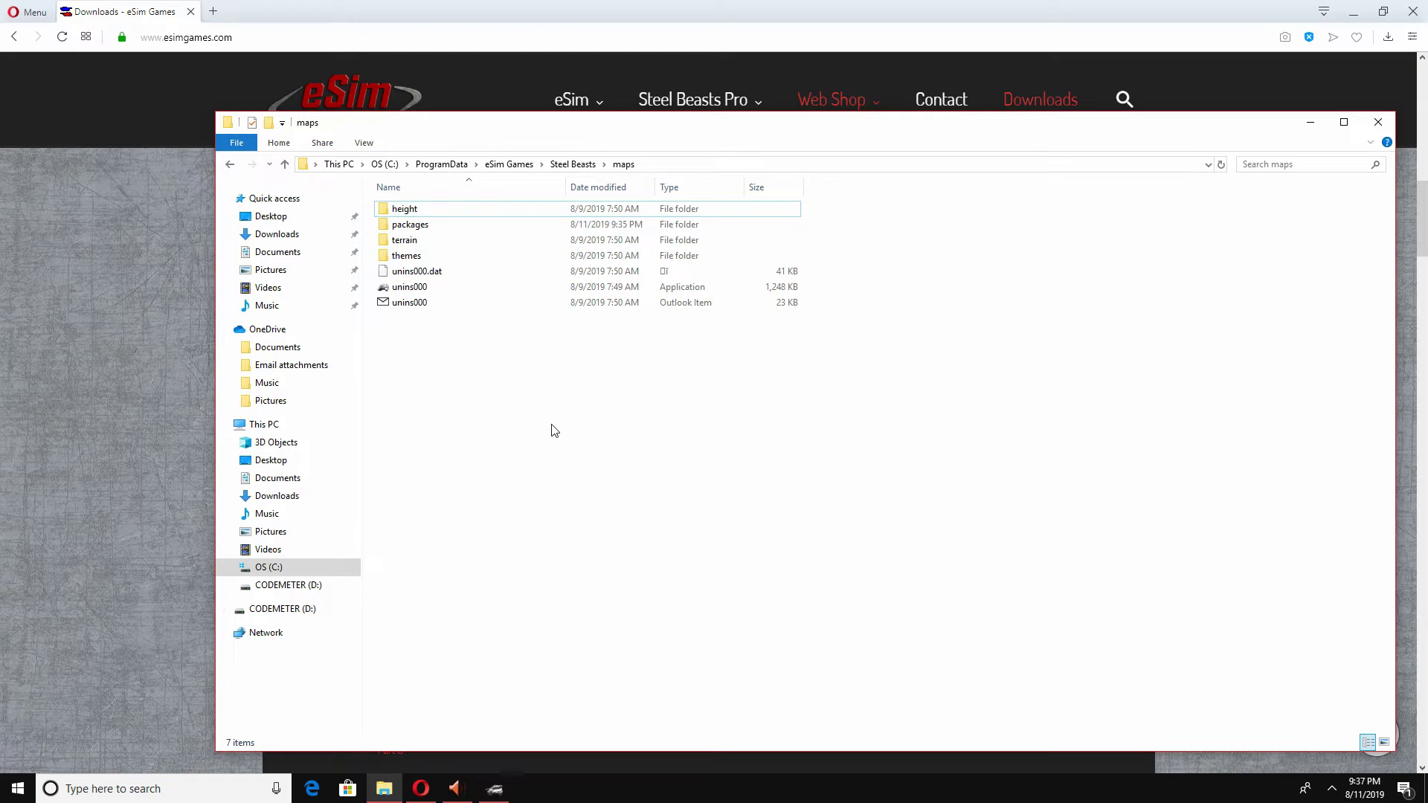
double_click(434, 240)
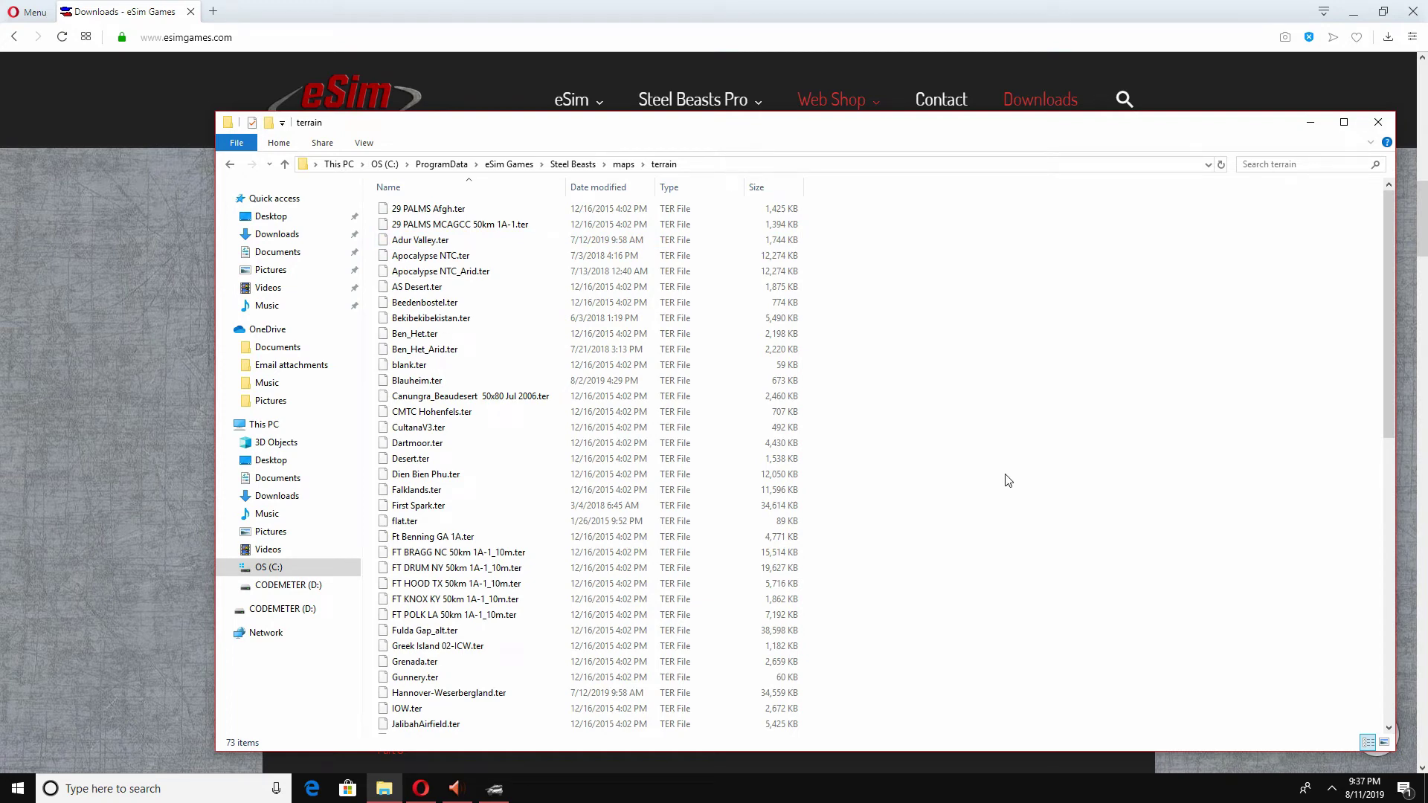
scroll(1008, 479, down, 4)
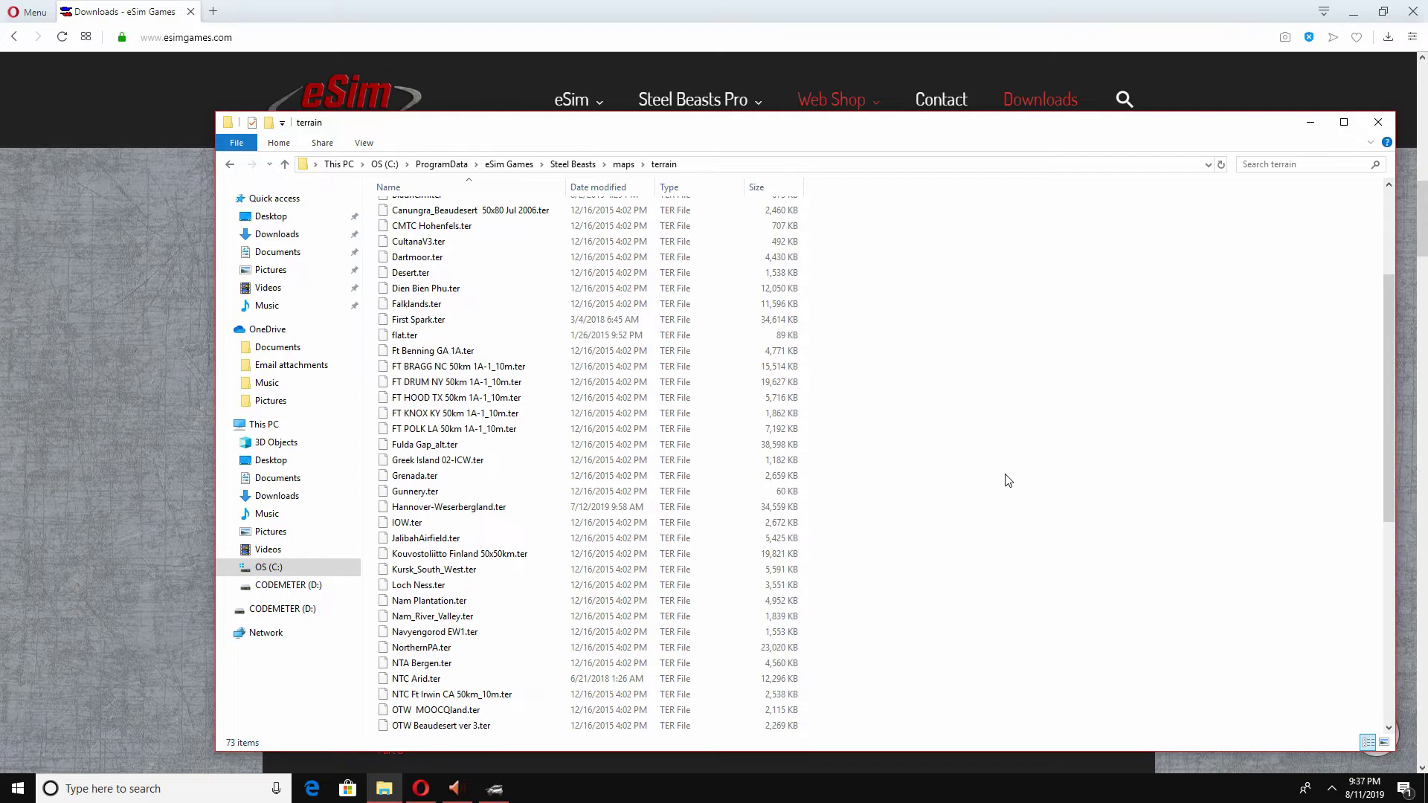
scroll(1008, 480, down, 1)
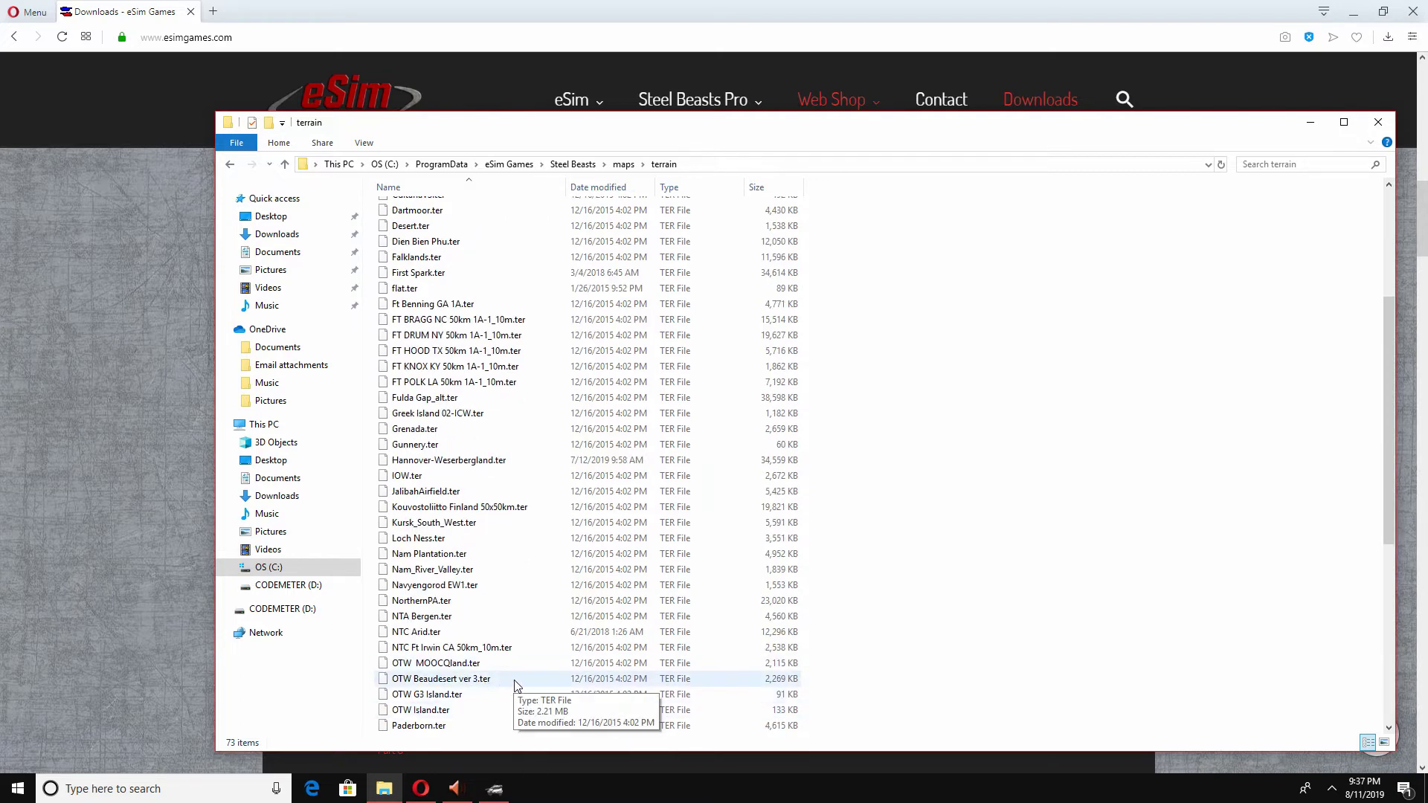
- Confirm OTW AI.hgt is present in the maps\height folder
click(623, 164)
click(469, 214)
double_click(470, 215)
scroll(952, 513, down, 15)
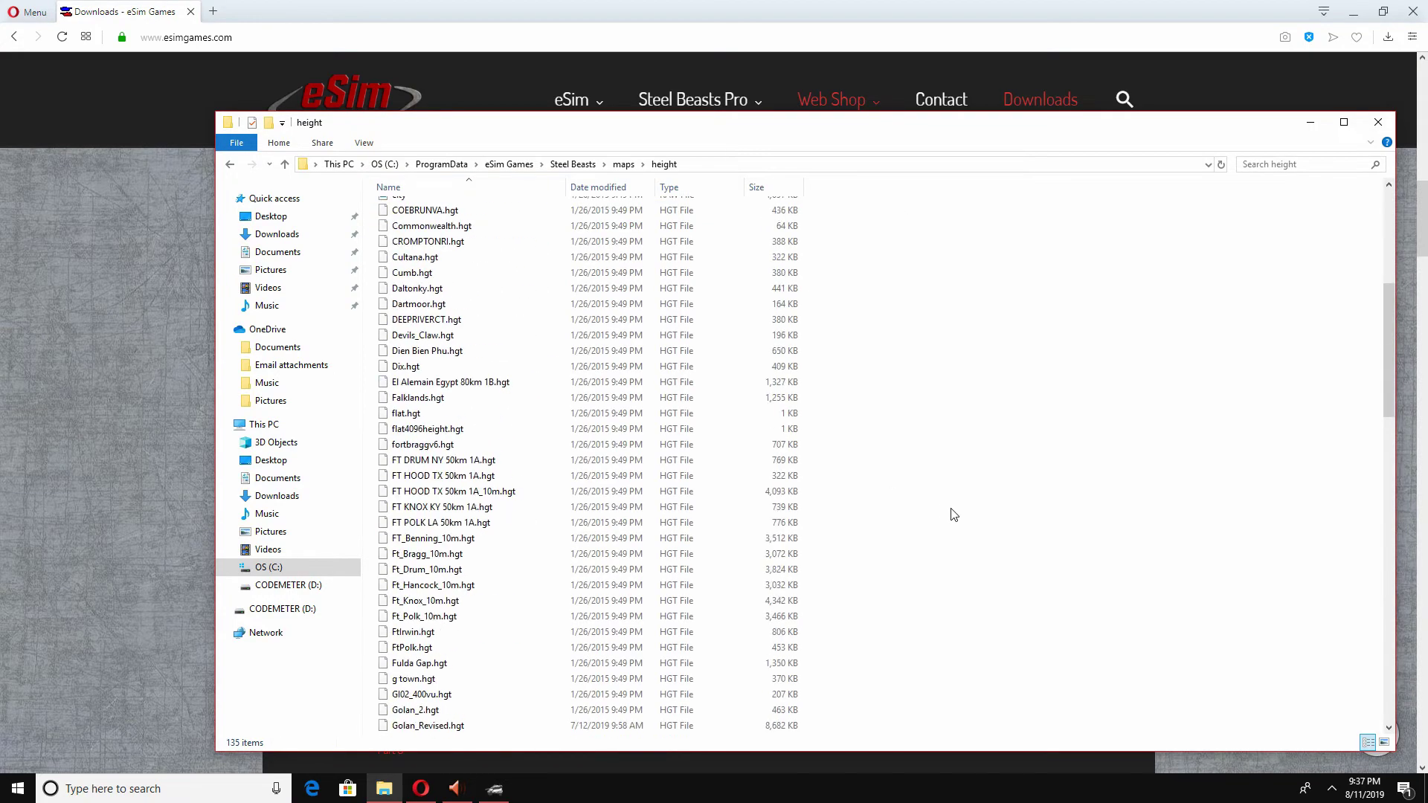
scroll(954, 515, down, 6)
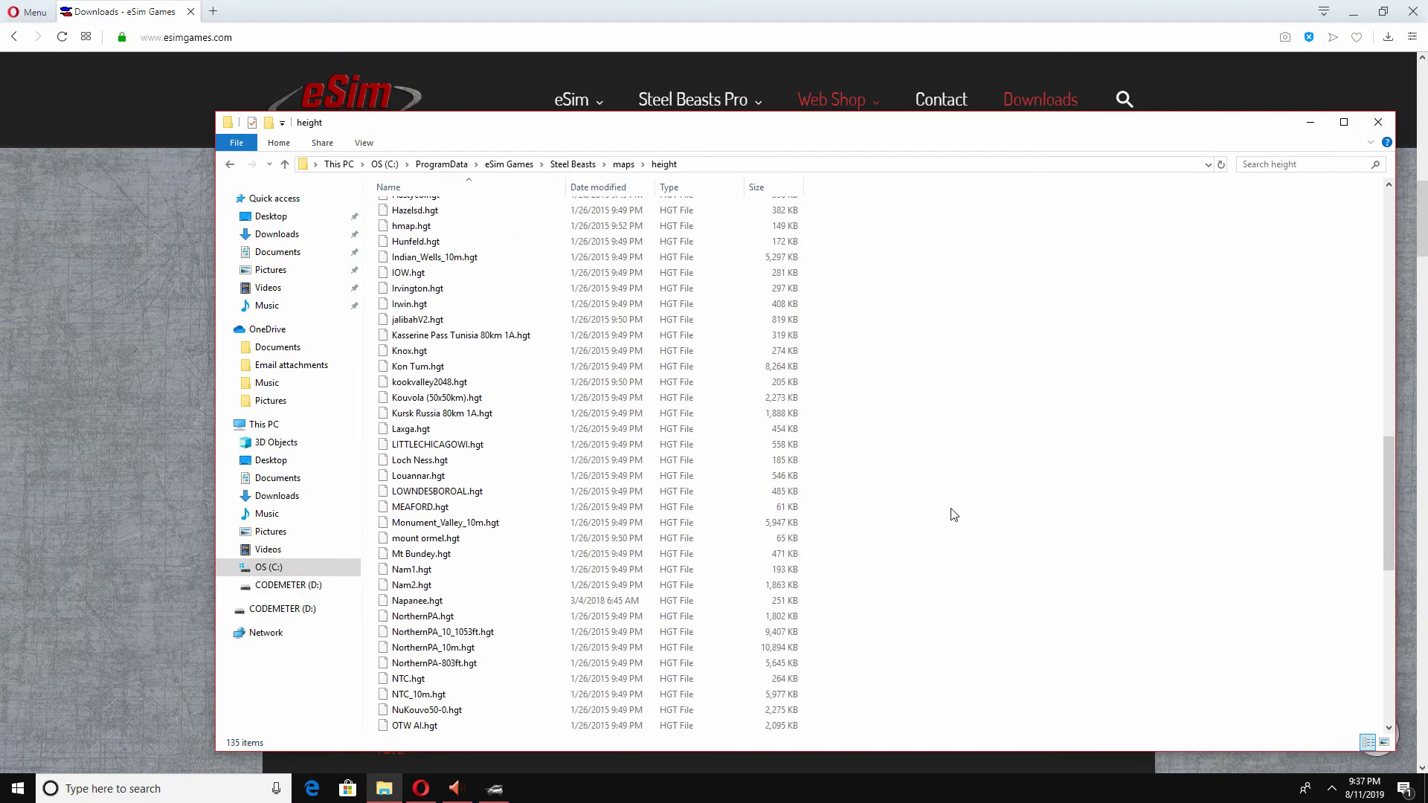
scroll(954, 514, up, 15)
text(b)
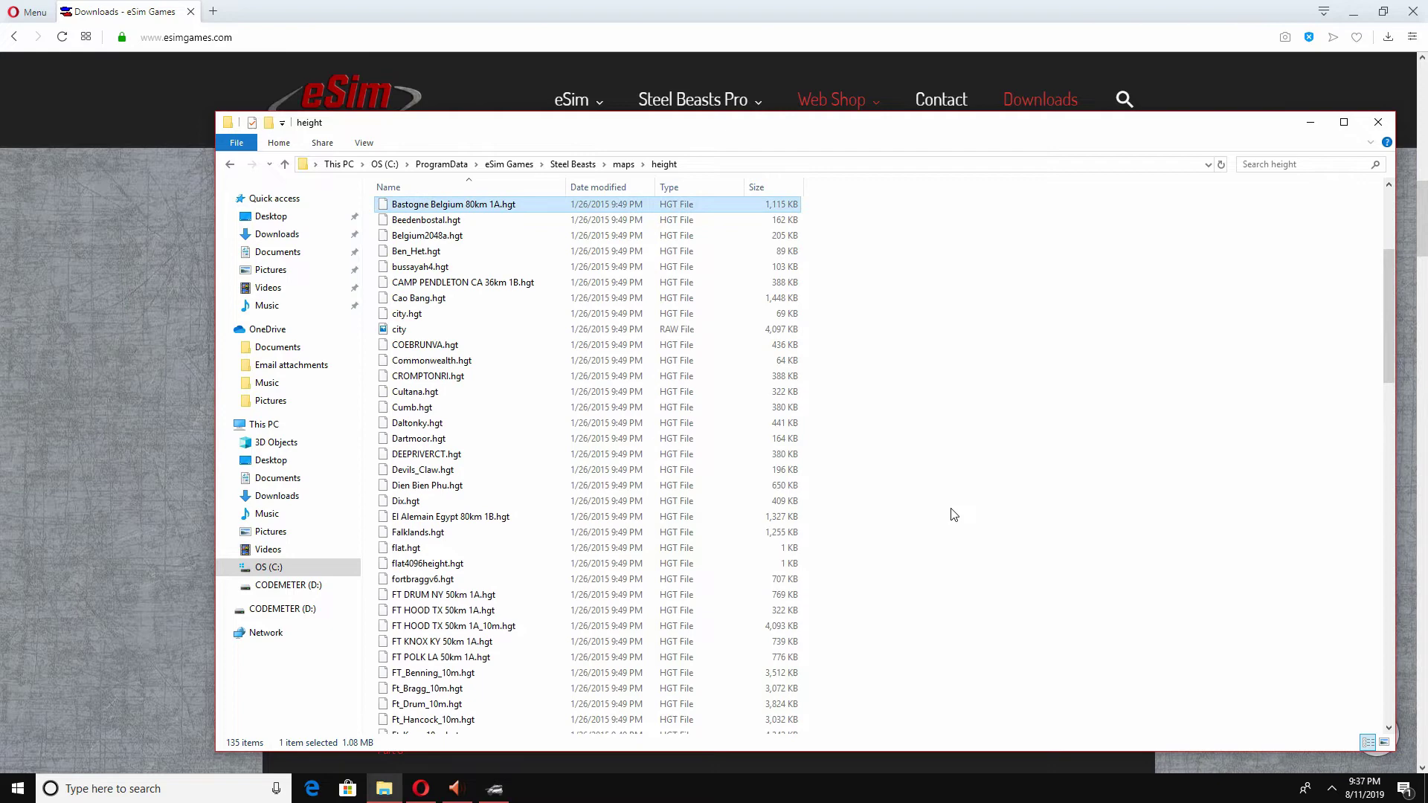
text(el)
scroll(955, 515, down, 20)
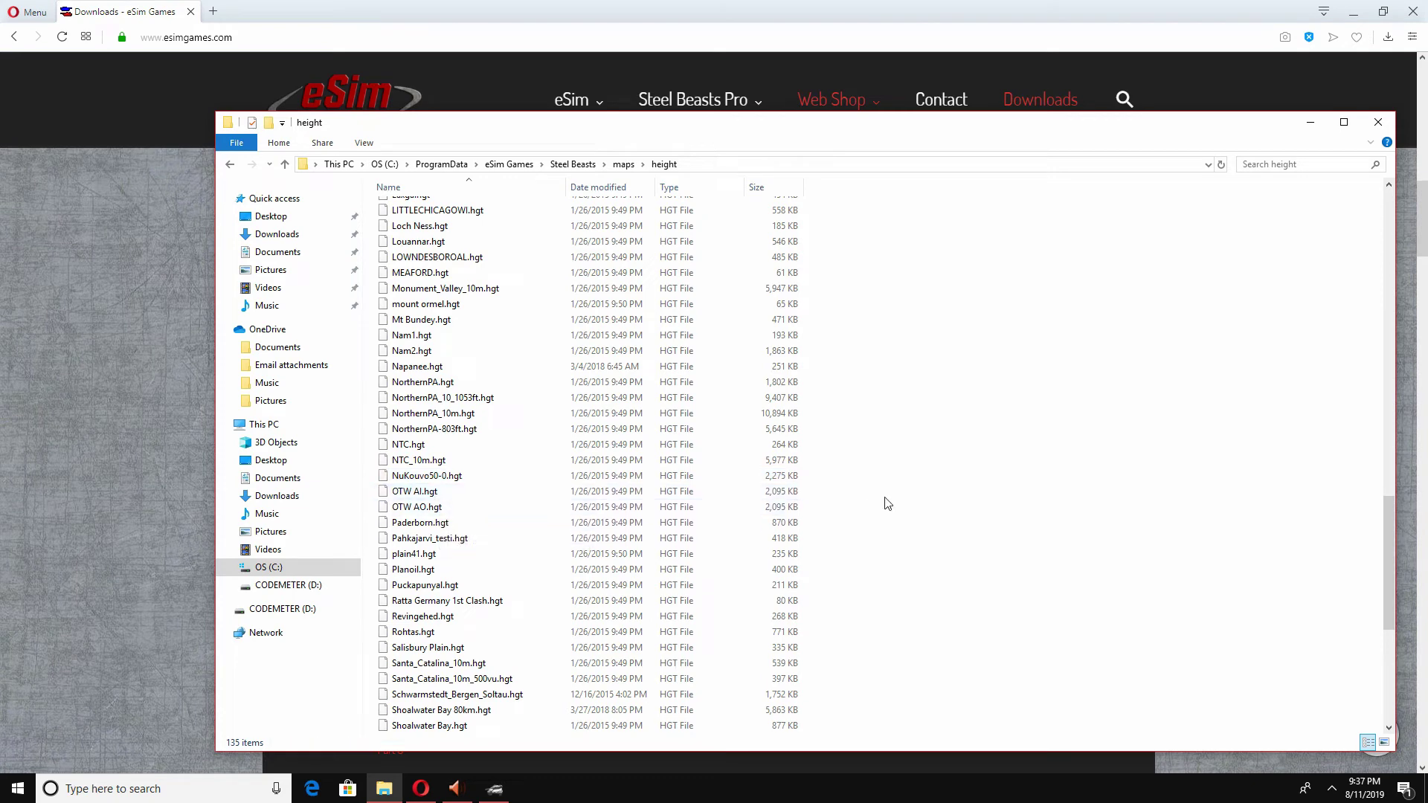
- From the Mission Editor, start File > Export to map package and pick Panzer_Leader's Woodhill 1994 scenario
click(495, 790)
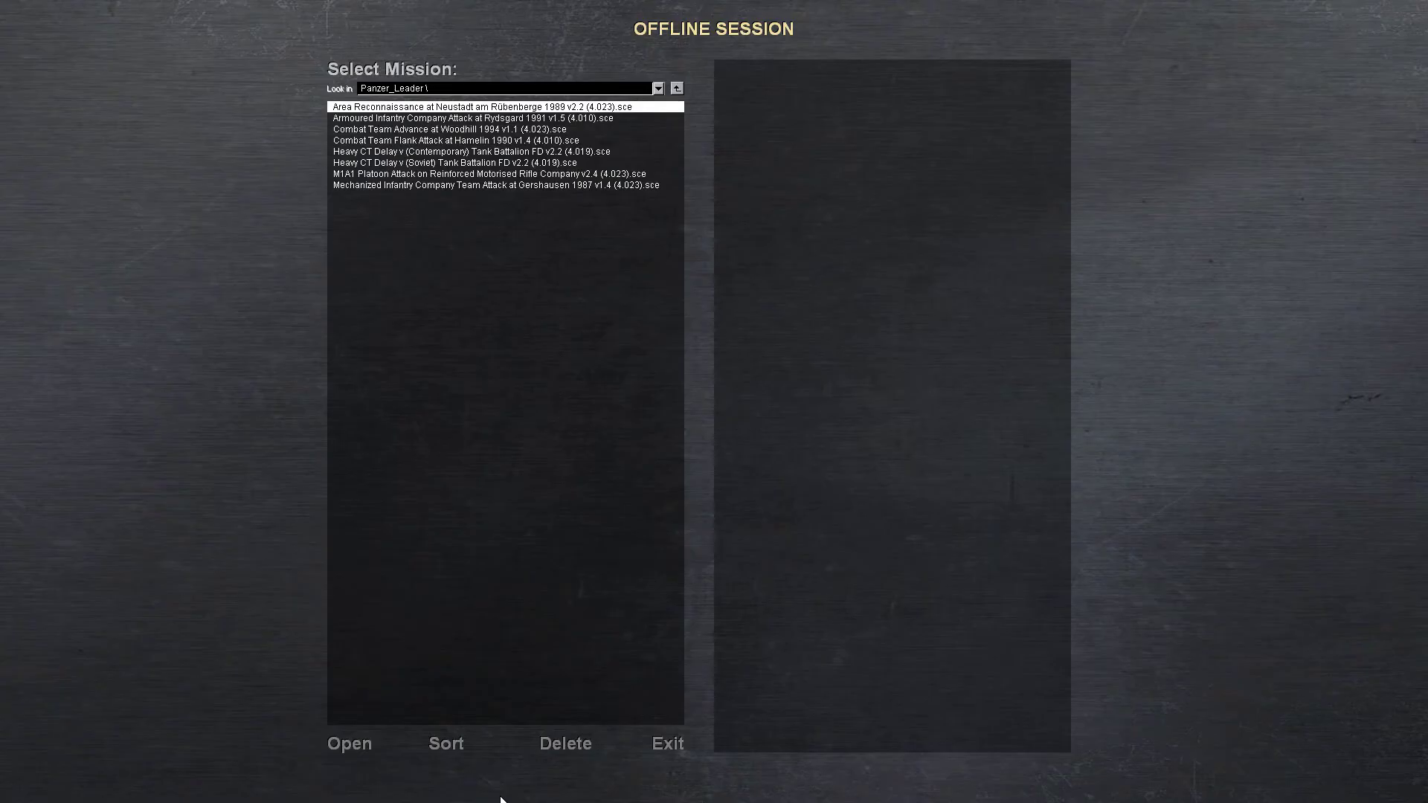
click(664, 745)
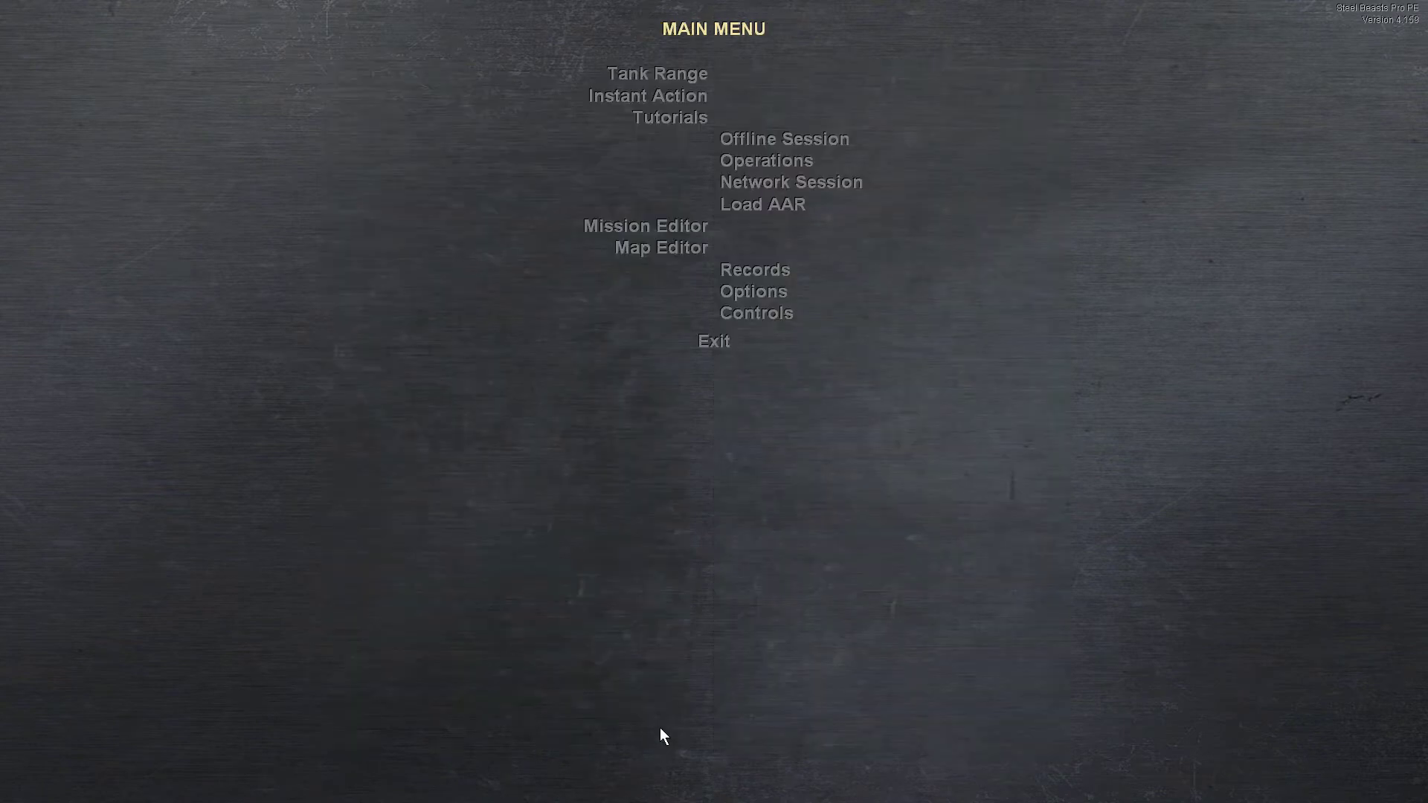
click(636, 226)
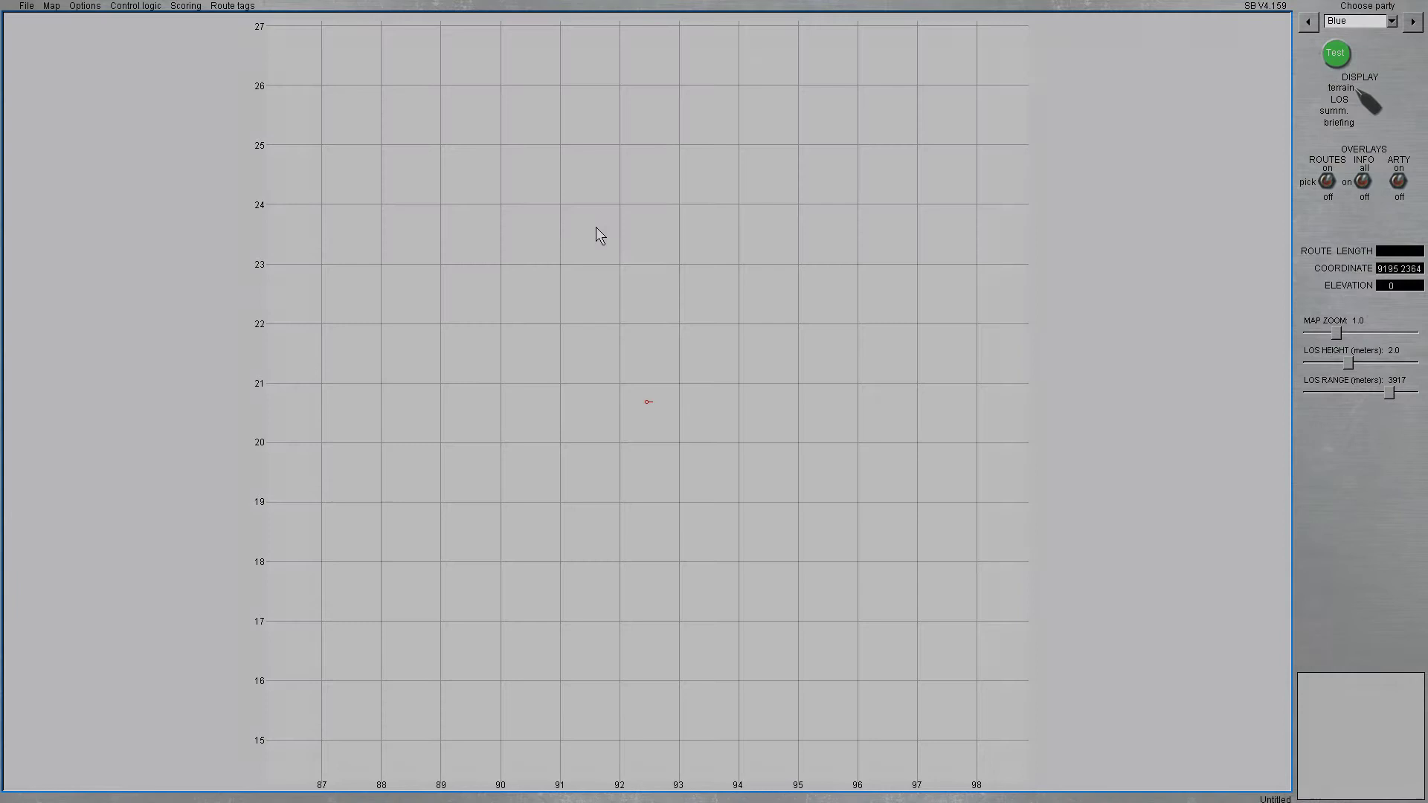
click(26, 6)
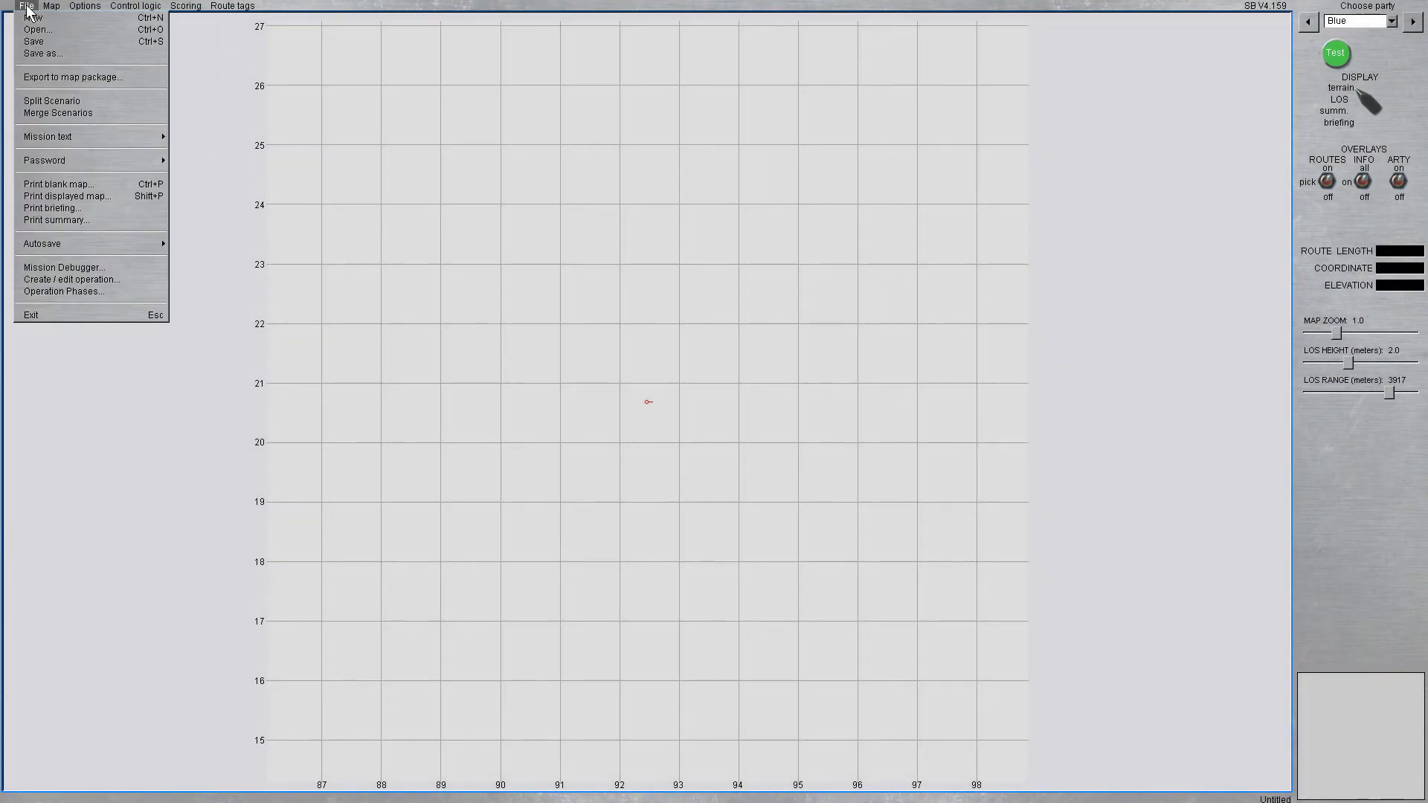
click(69, 78)
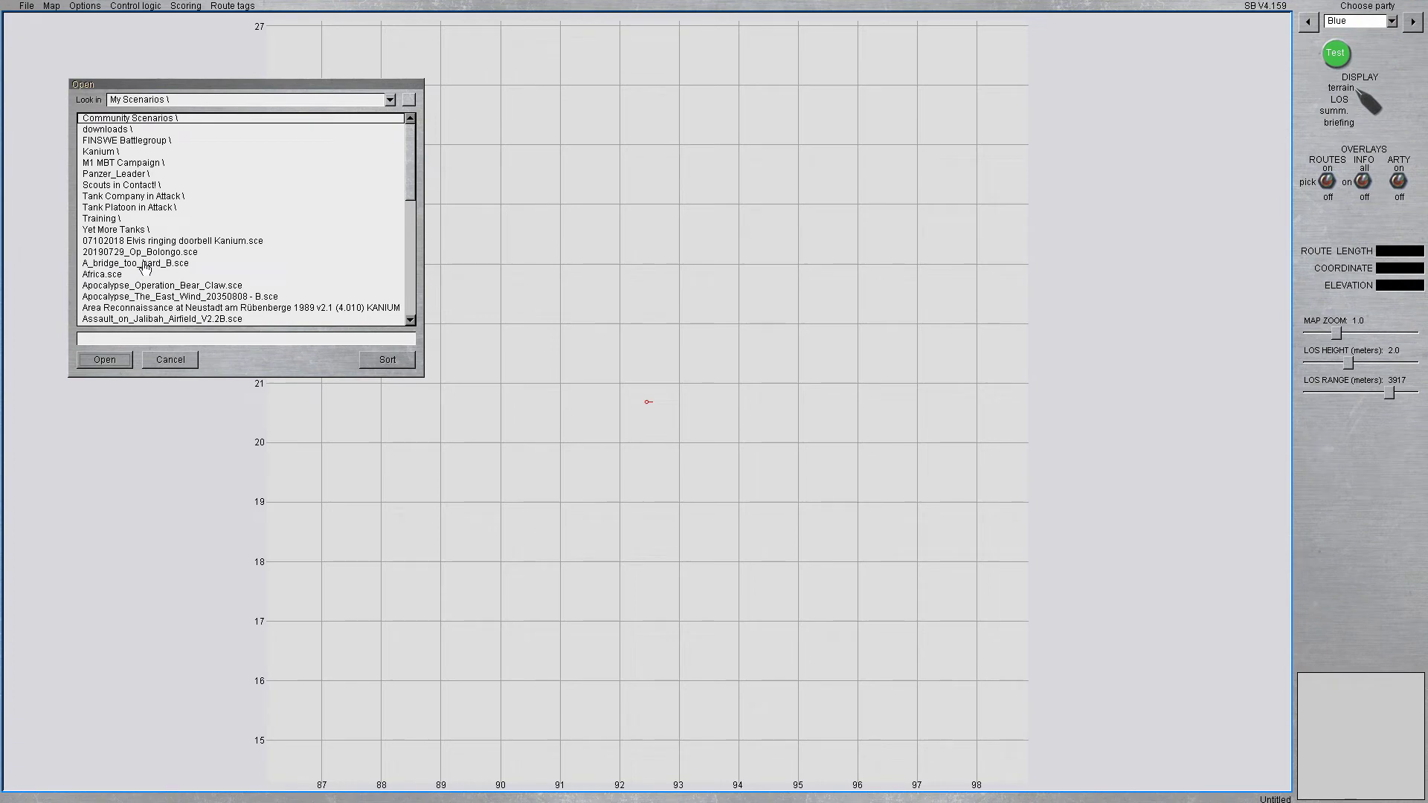
double_click(134, 176)
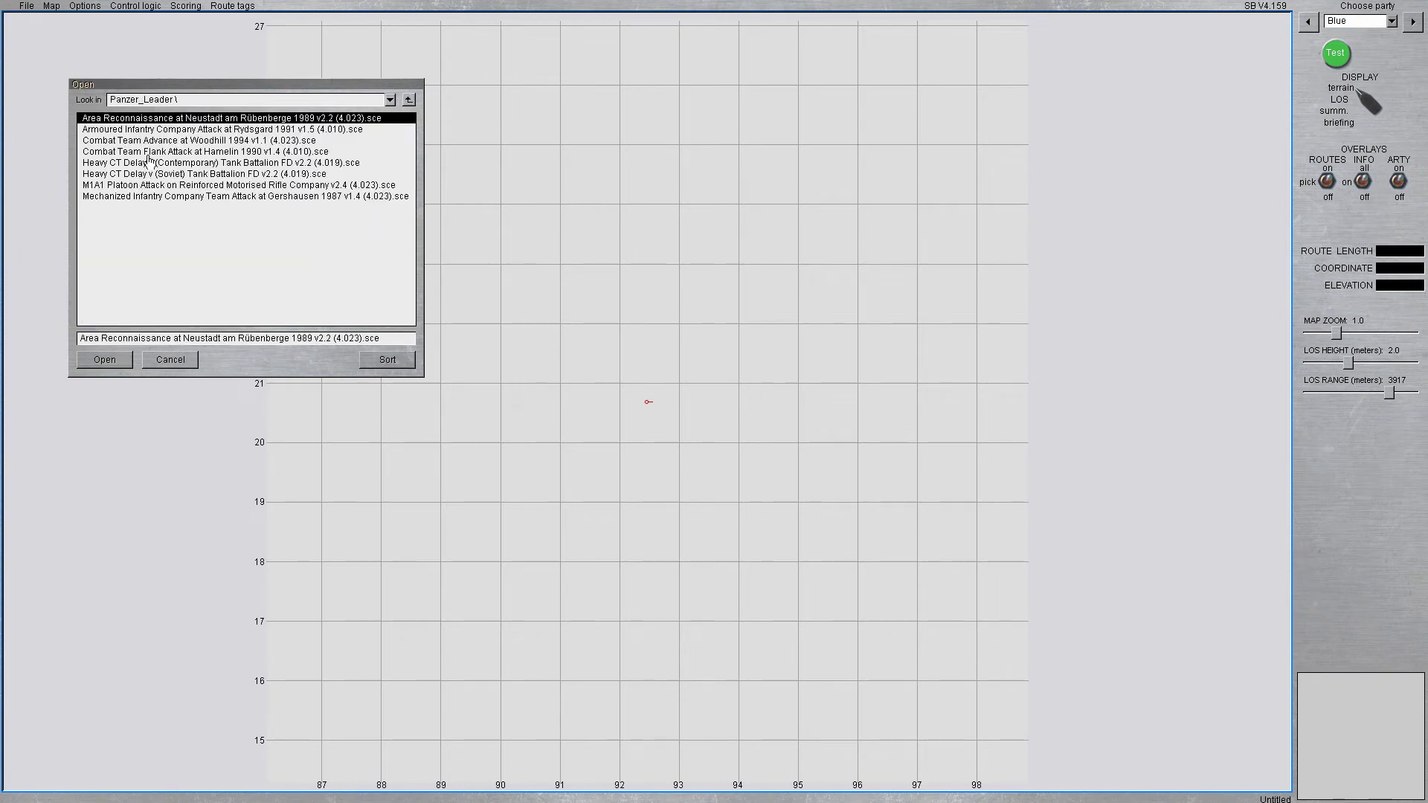
click(148, 141)
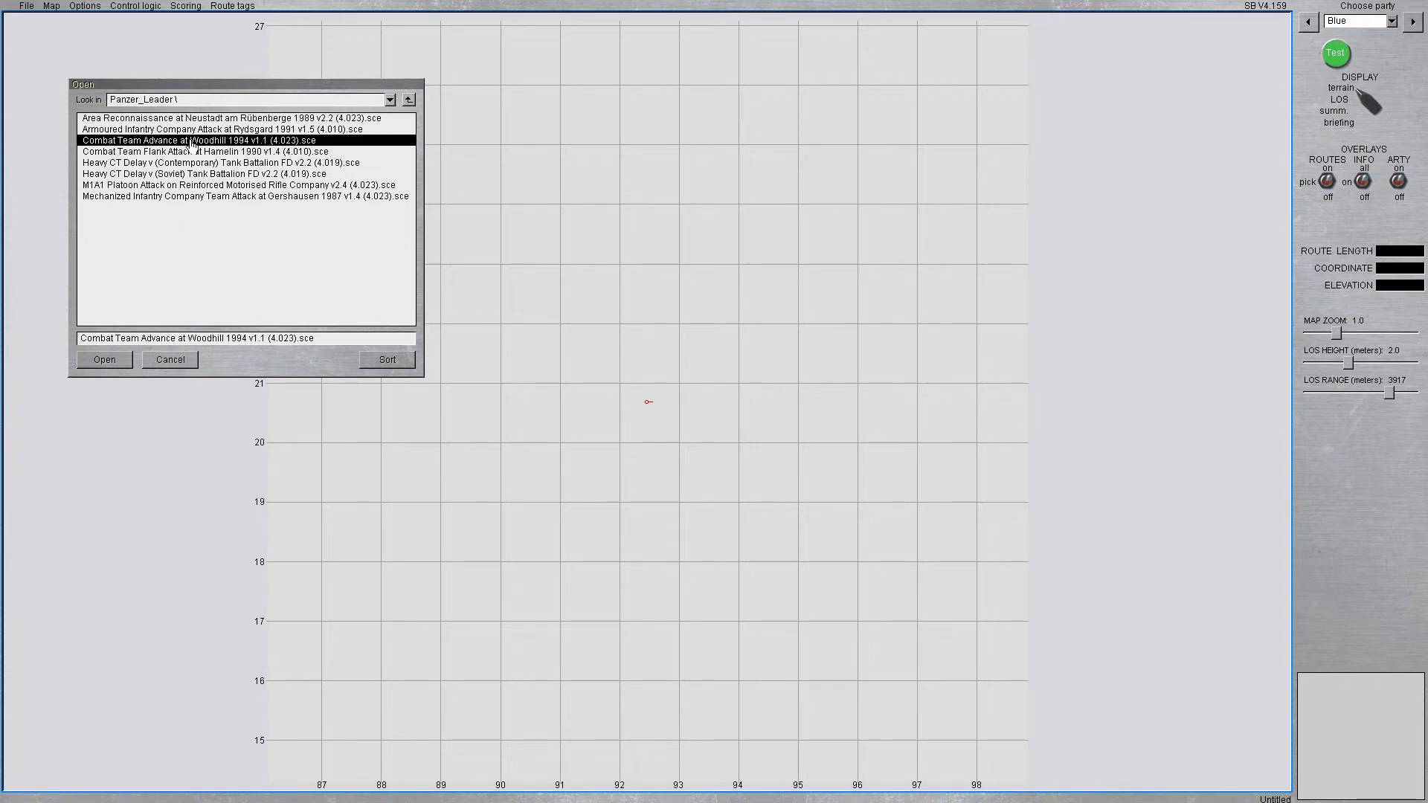
- Open the Woodhill scenario in the extraction wizard and mark the OTW Beaudesert ver 3 package for publishing
click(105, 359)
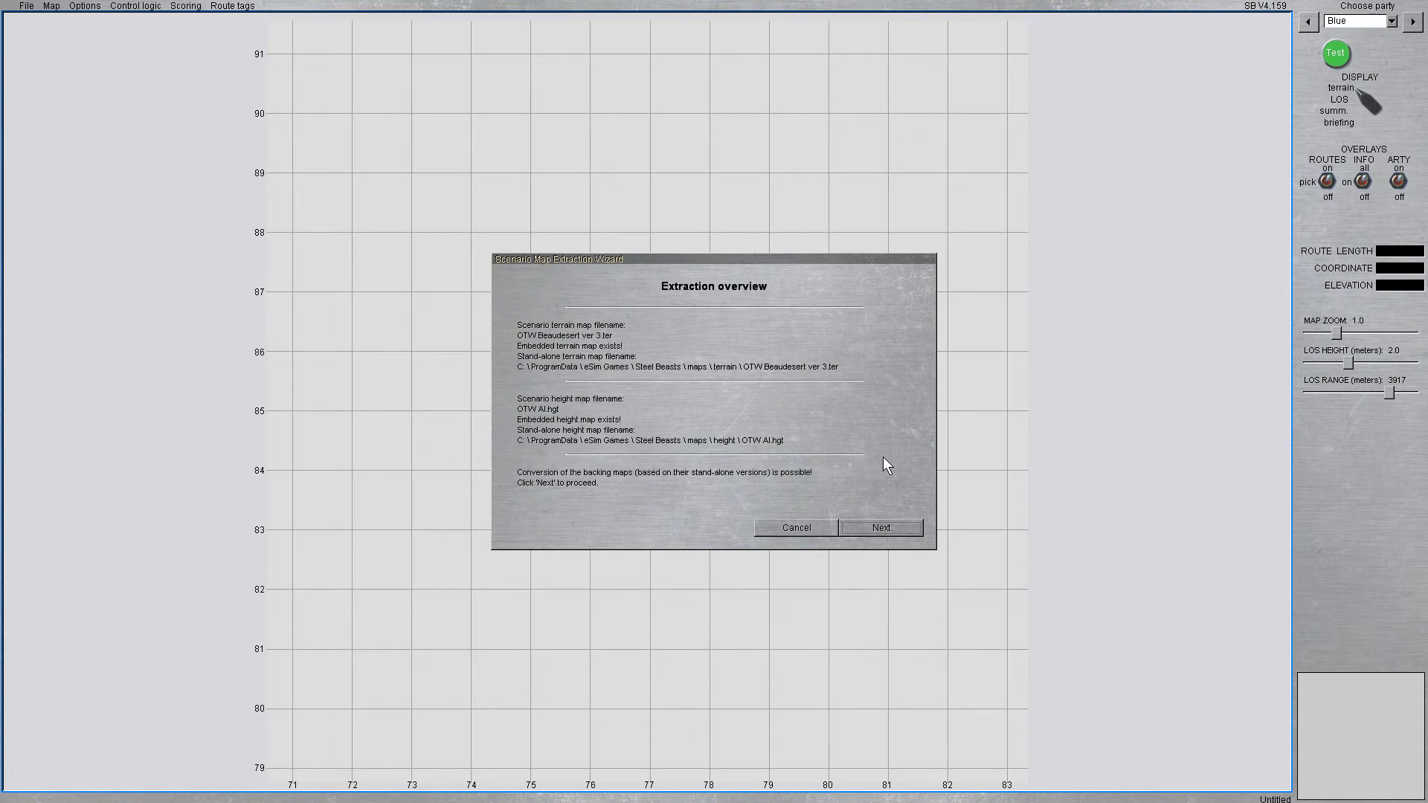
click(883, 528)
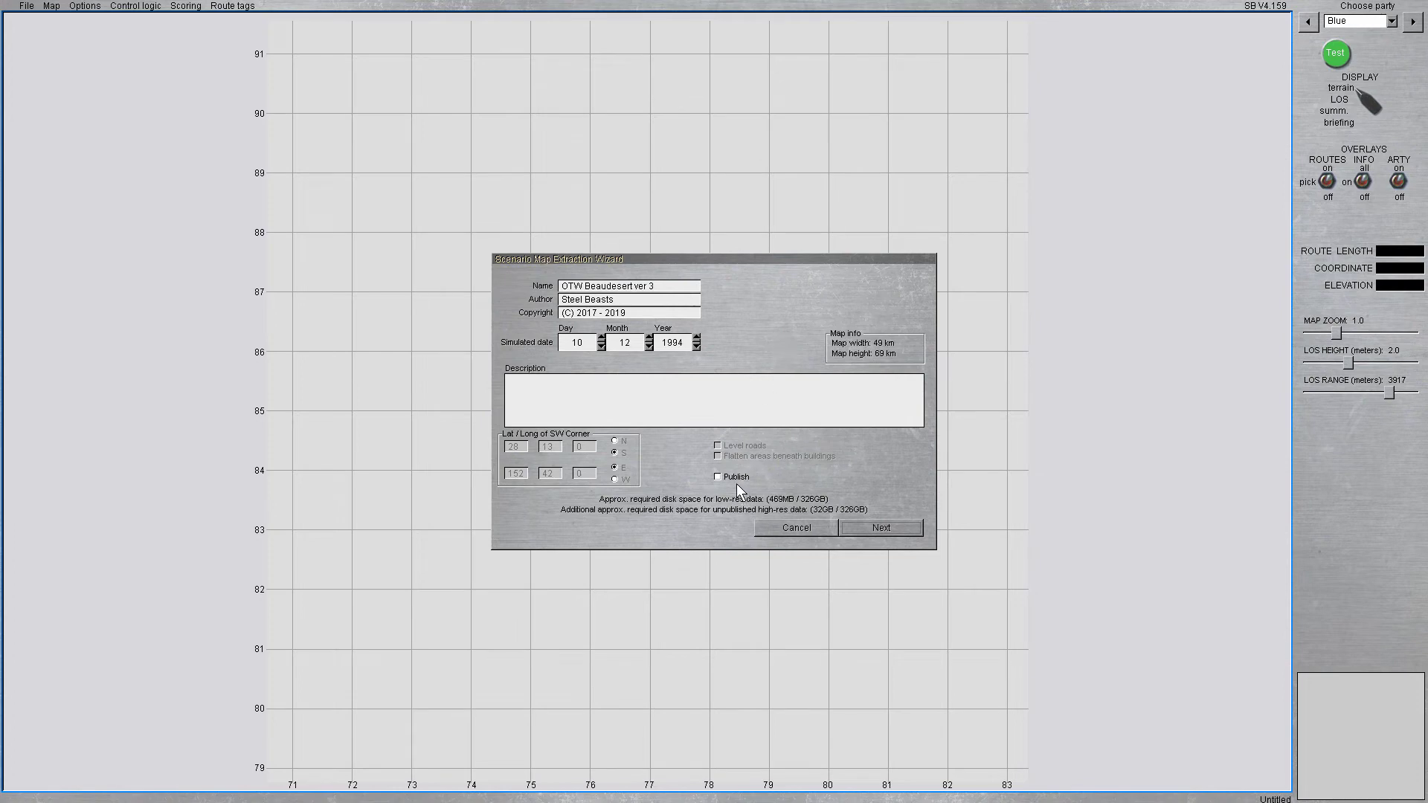
click(717, 476)
- Run the OTW Beaudesert ver 3 heightmap conversion until the wizard shows Success
click(881, 527)
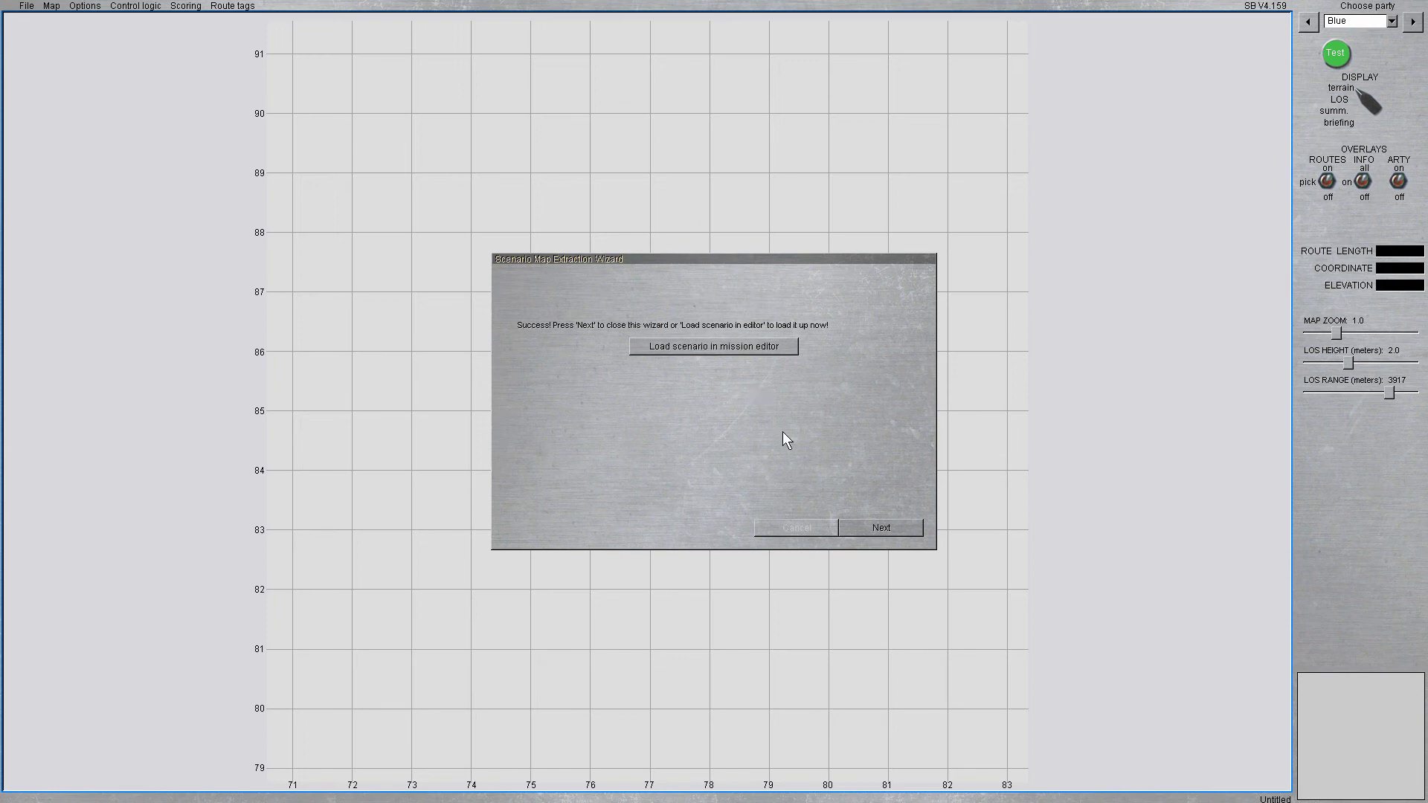
- Close the wizard and load Woodhill 1994 from Offline Session, reaching the 'Play mission as' prompt
click(890, 528)
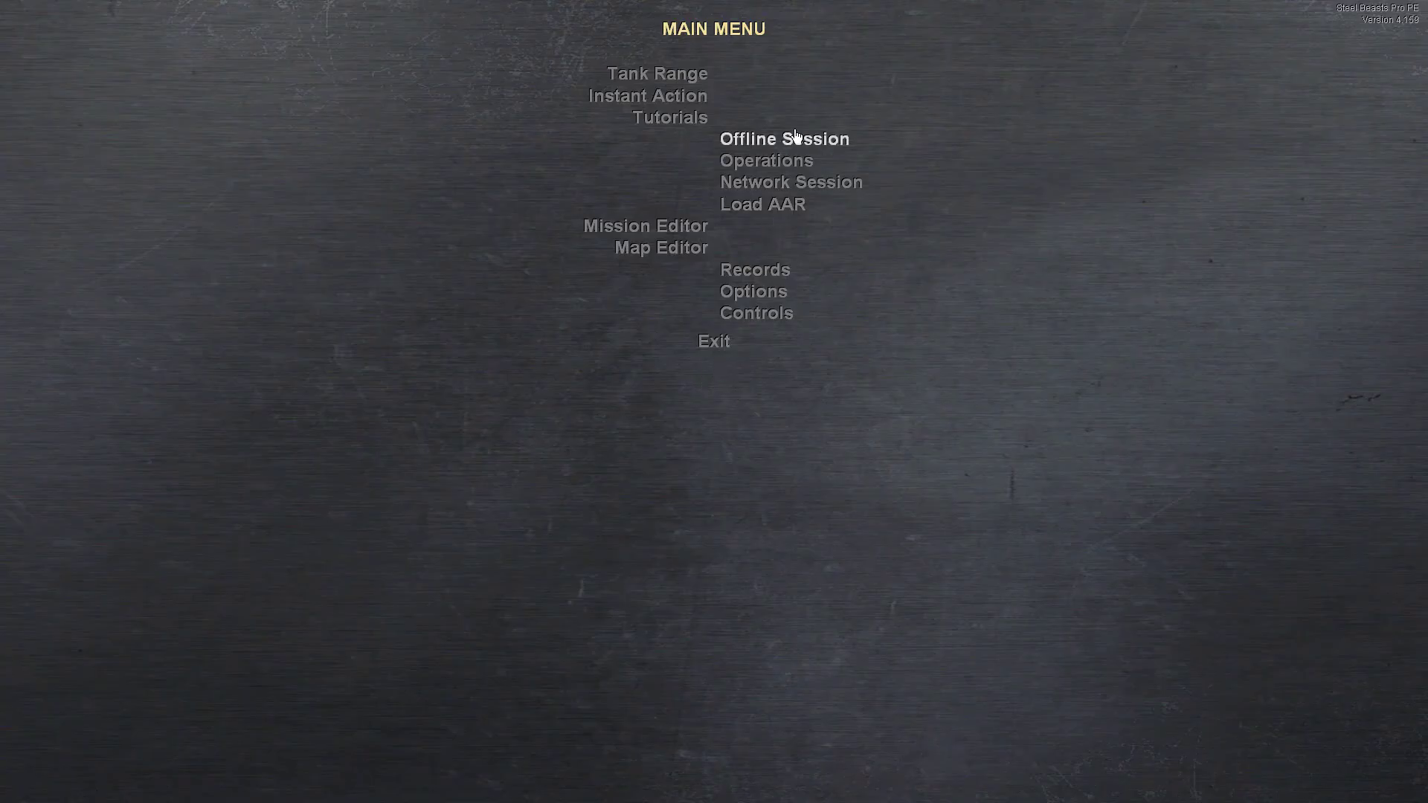
click(791, 137)
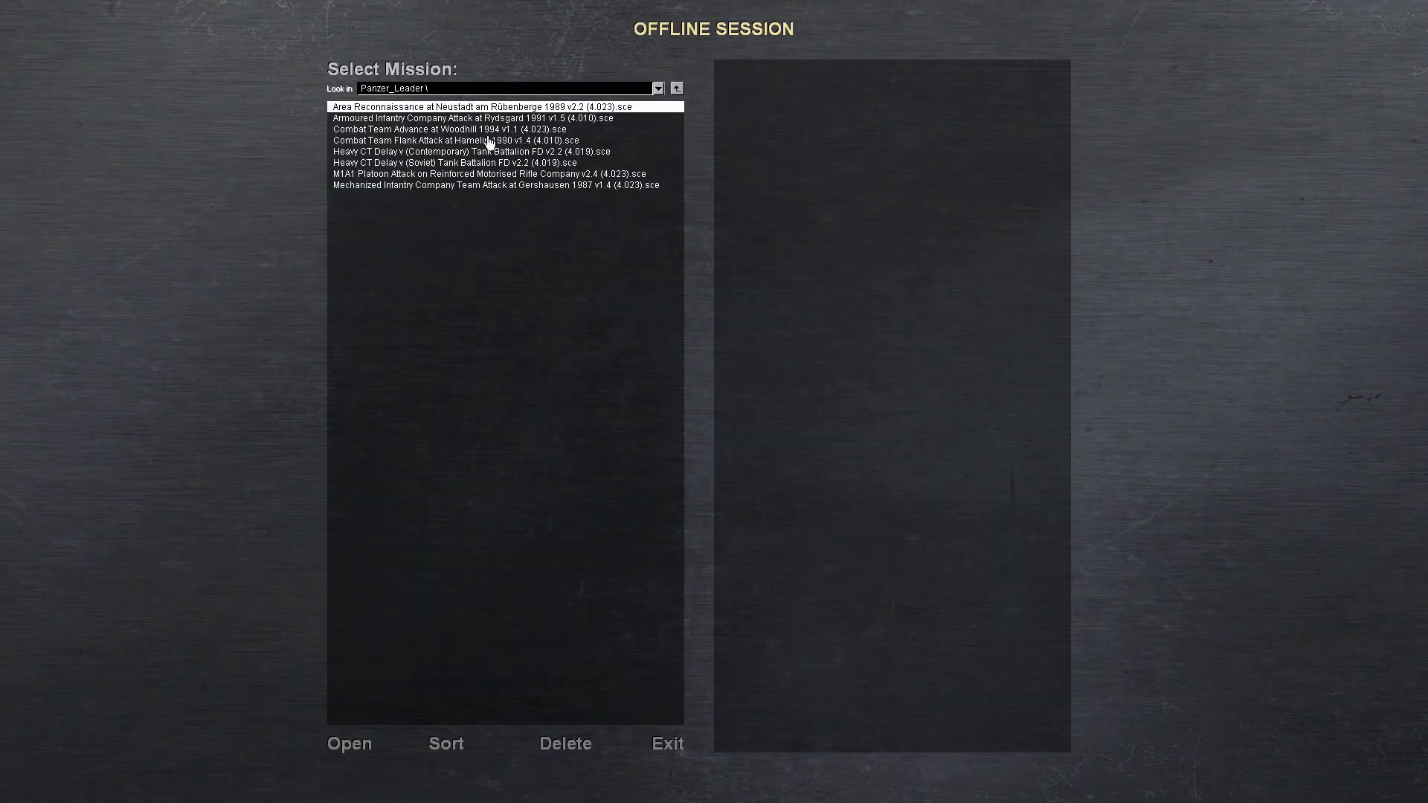
click(409, 132)
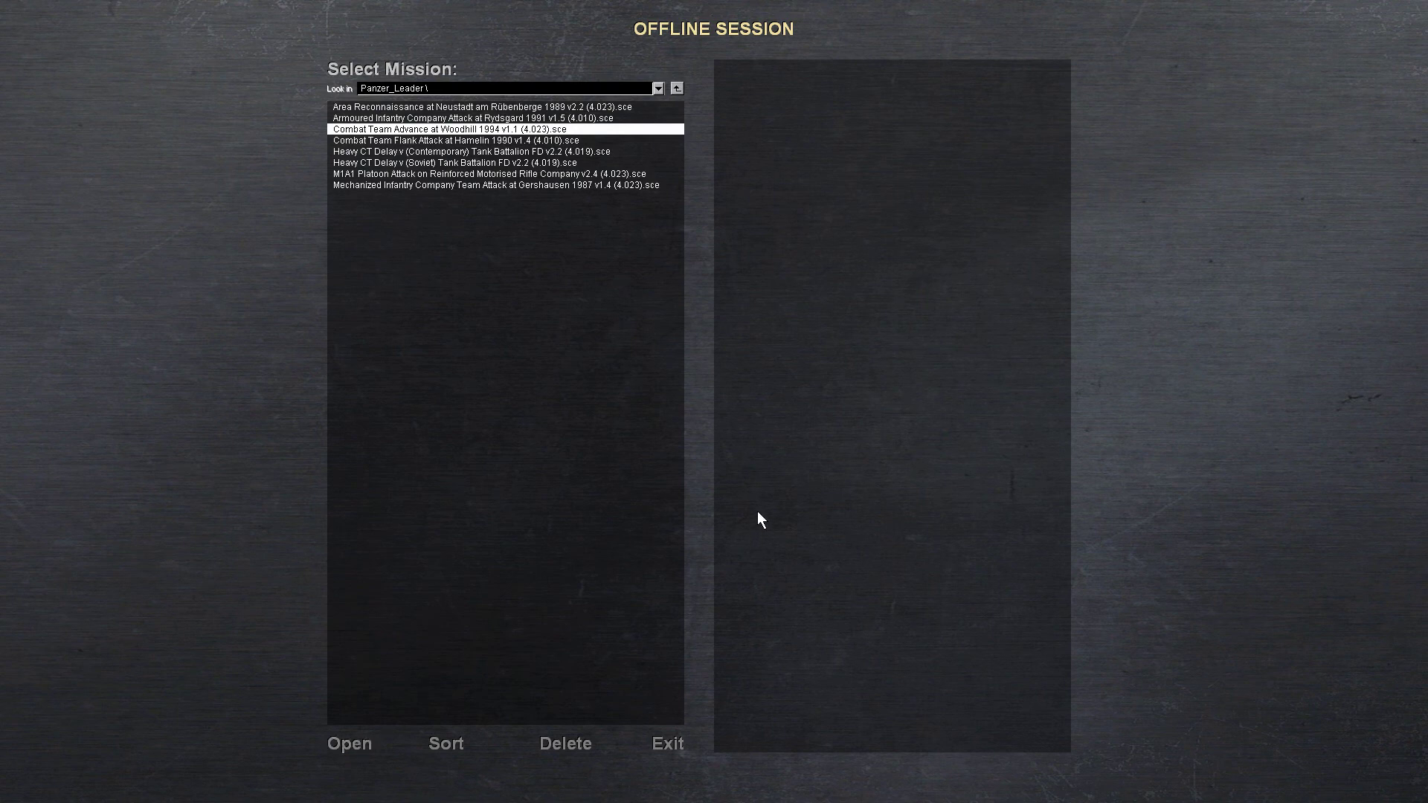
click(355, 746)
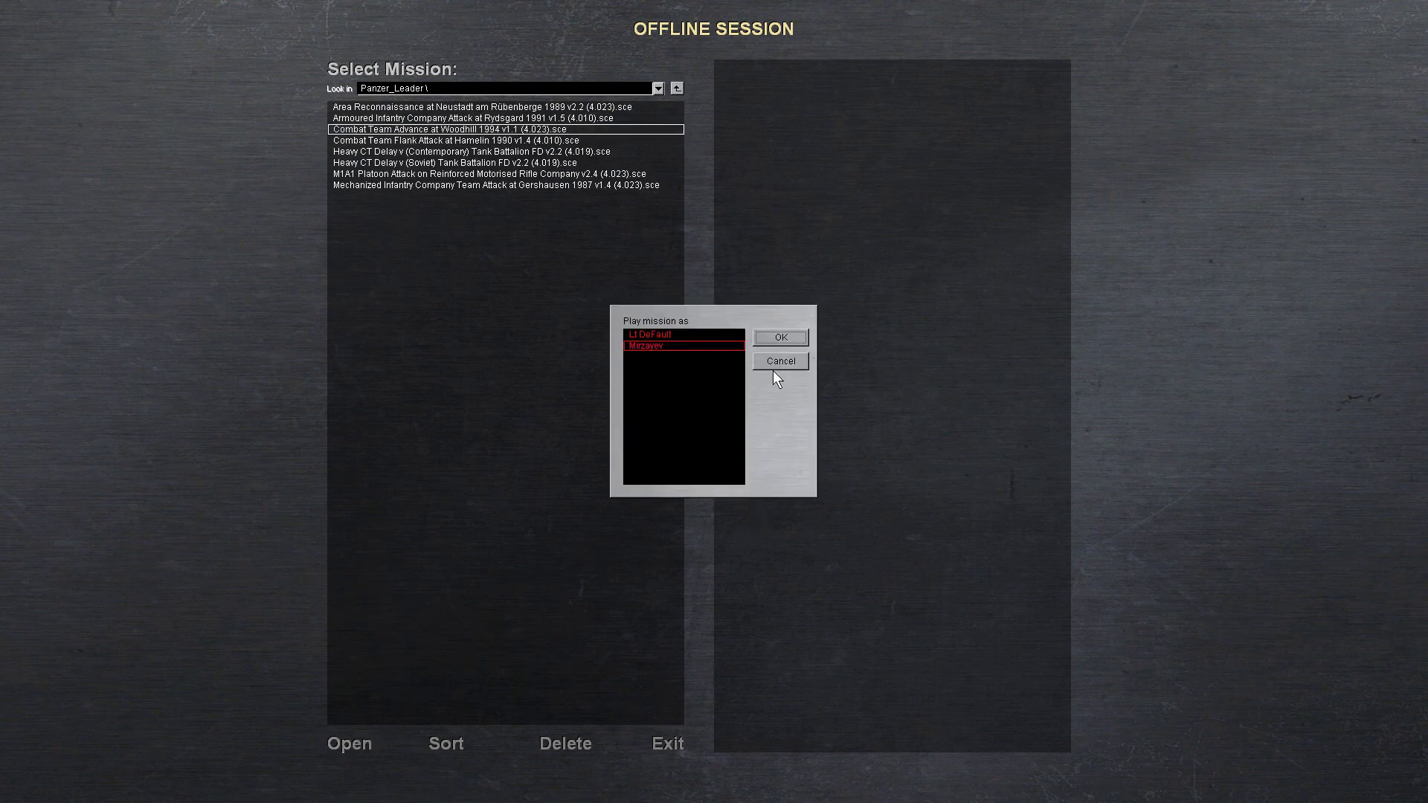